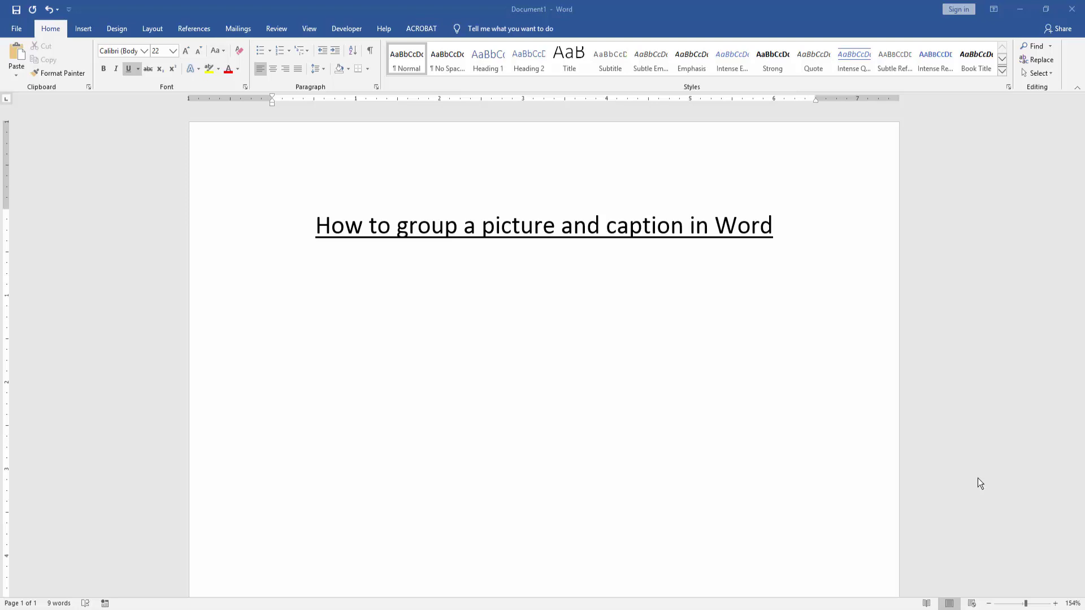
# Insert the picture file IMG_5307 beneath the underlined title.
pyautogui.click(86, 29)
pyautogui.click(129, 61)
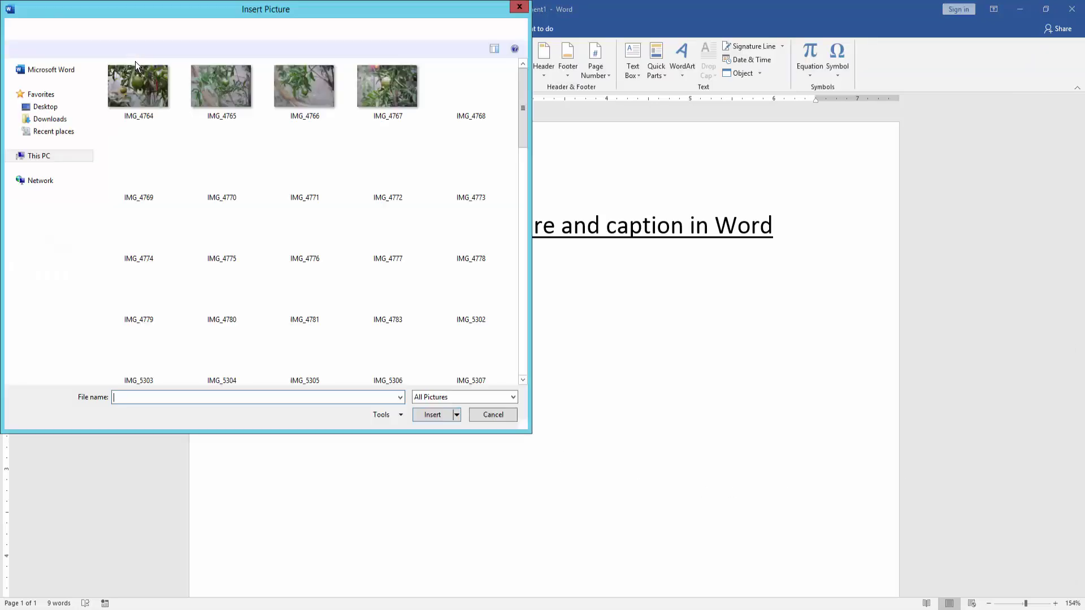
pyautogui.moveTo(523, 109); pyautogui.dragTo(525, 156)
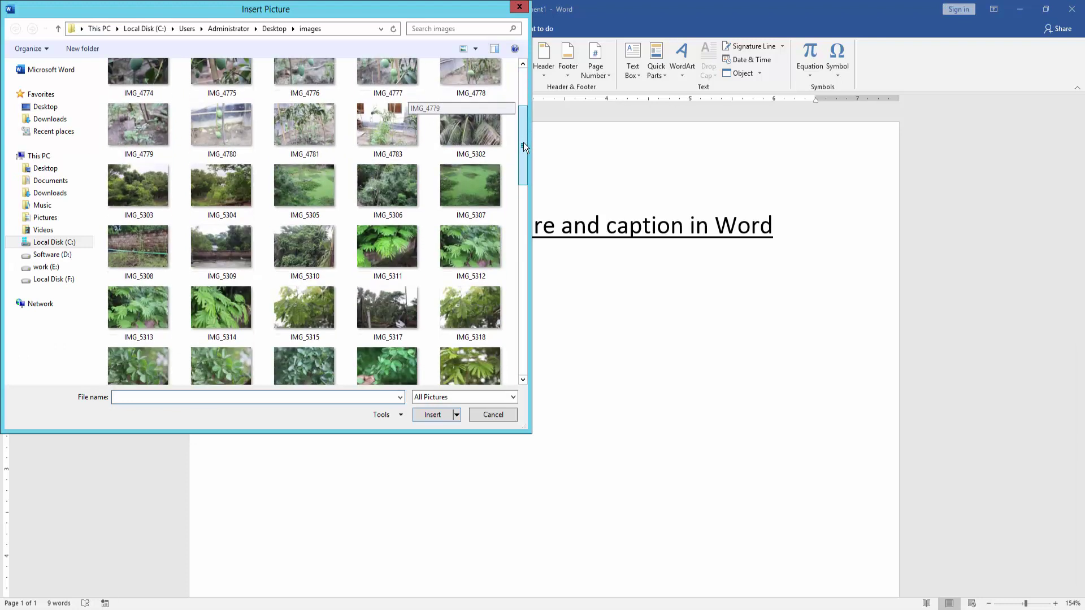
pyautogui.click(467, 155)
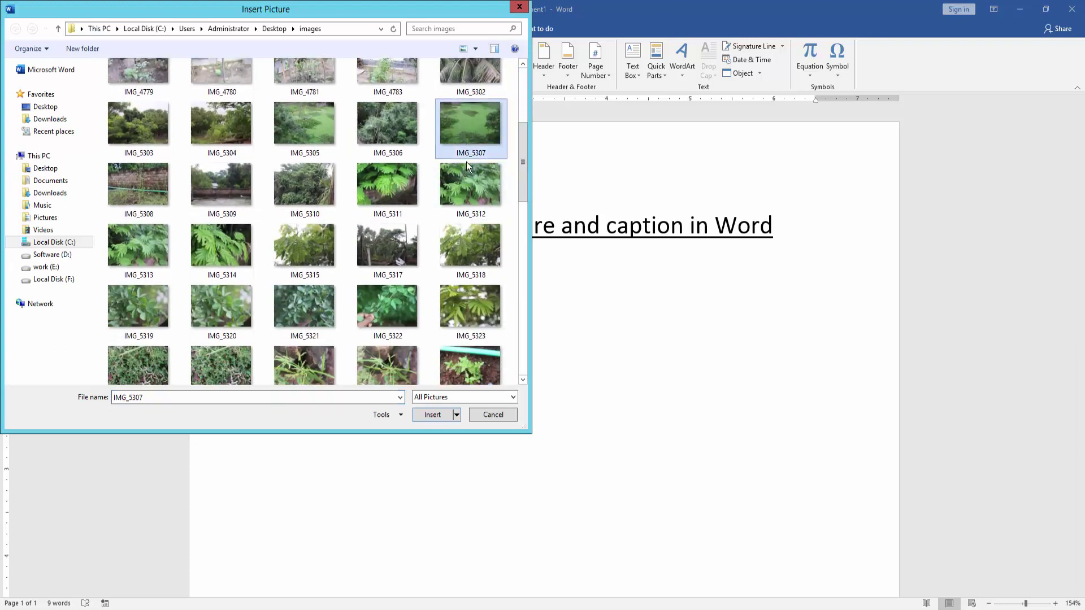
pyautogui.click(418, 416)
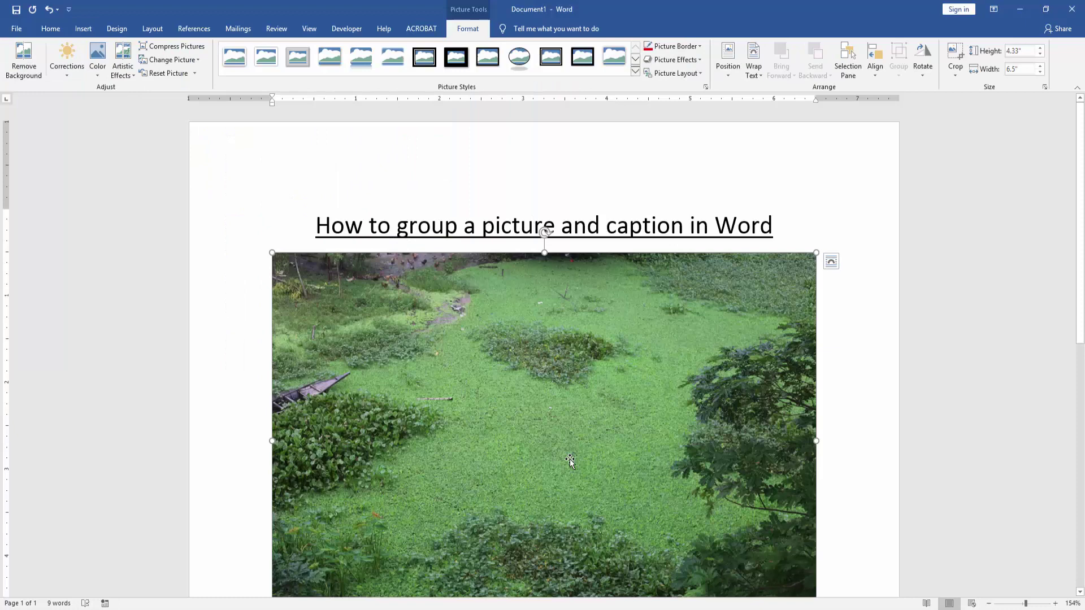
pyautogui.scroll(-3, 517, 433)
pyautogui.scroll(2, 593, 450)
pyautogui.scroll(-1, 613, 451)
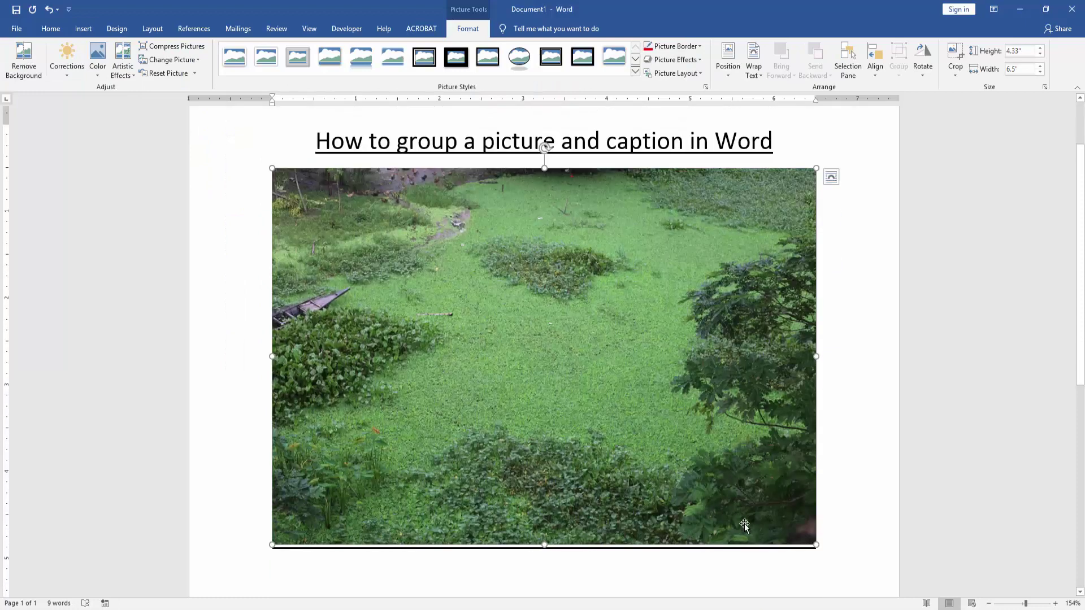
# Shrink the photo to about 2.4 by 3.6 inches, make it float, and shift it right and down.
pyautogui.moveTo(817, 546); pyautogui.dragTo(548, 379)
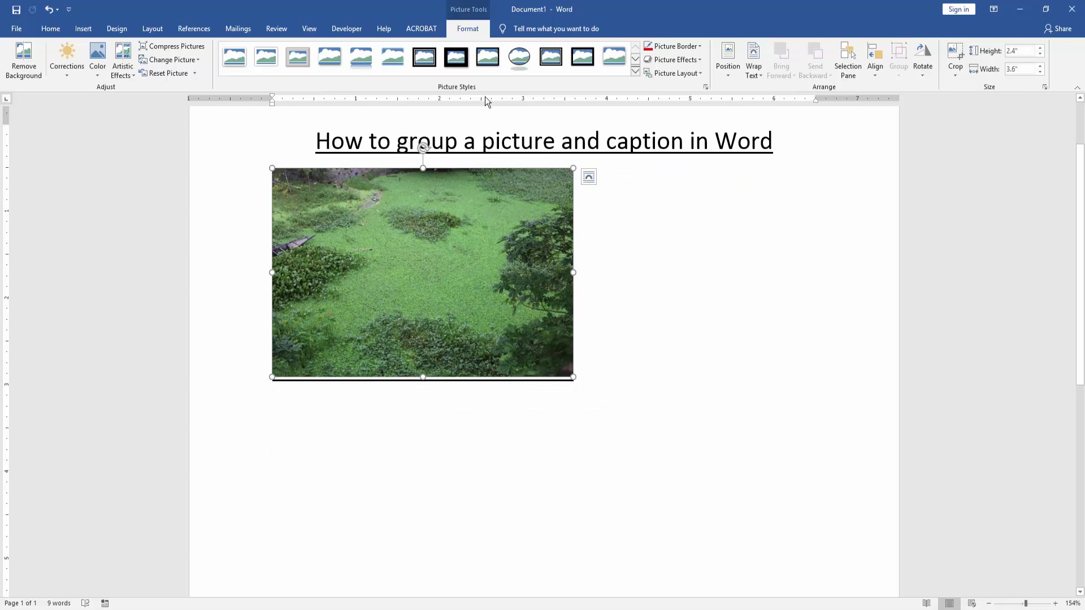
pyautogui.click(752, 65)
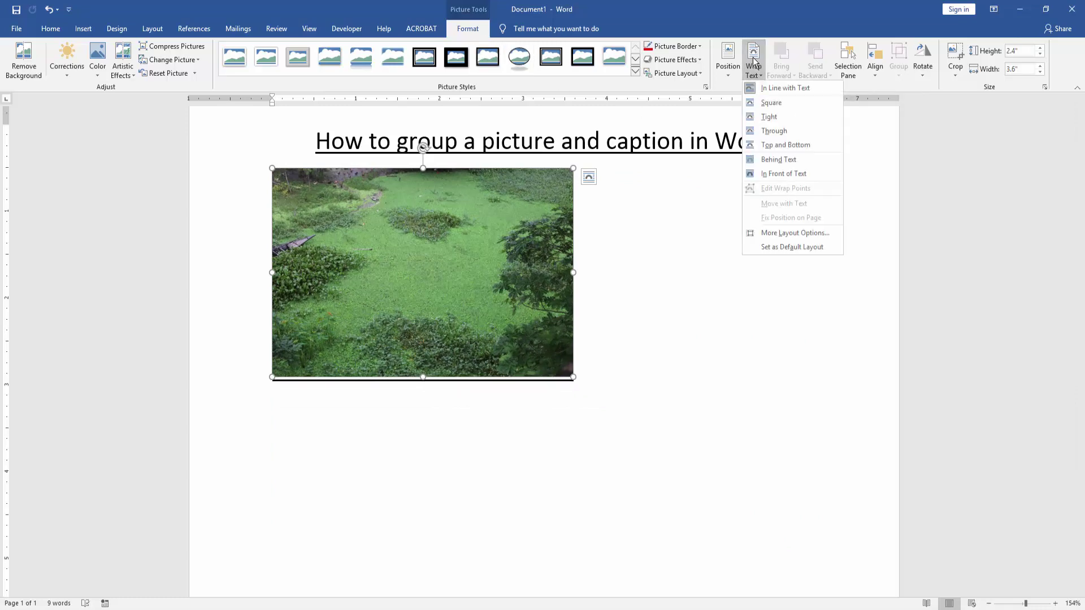
pyautogui.click(779, 174)
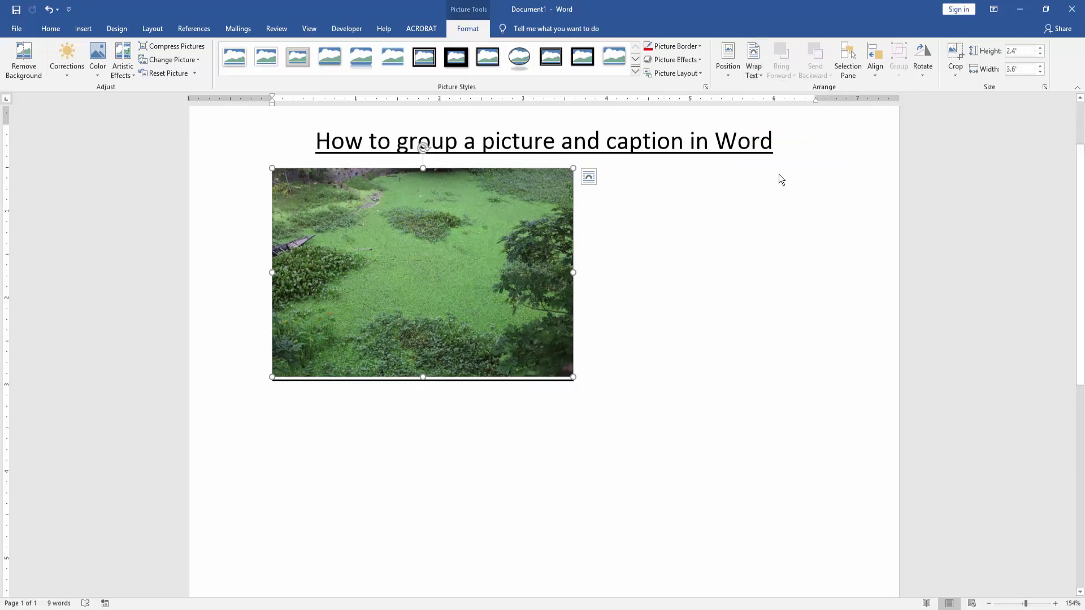
pyautogui.moveTo(467, 257); pyautogui.dragTo(572, 324)
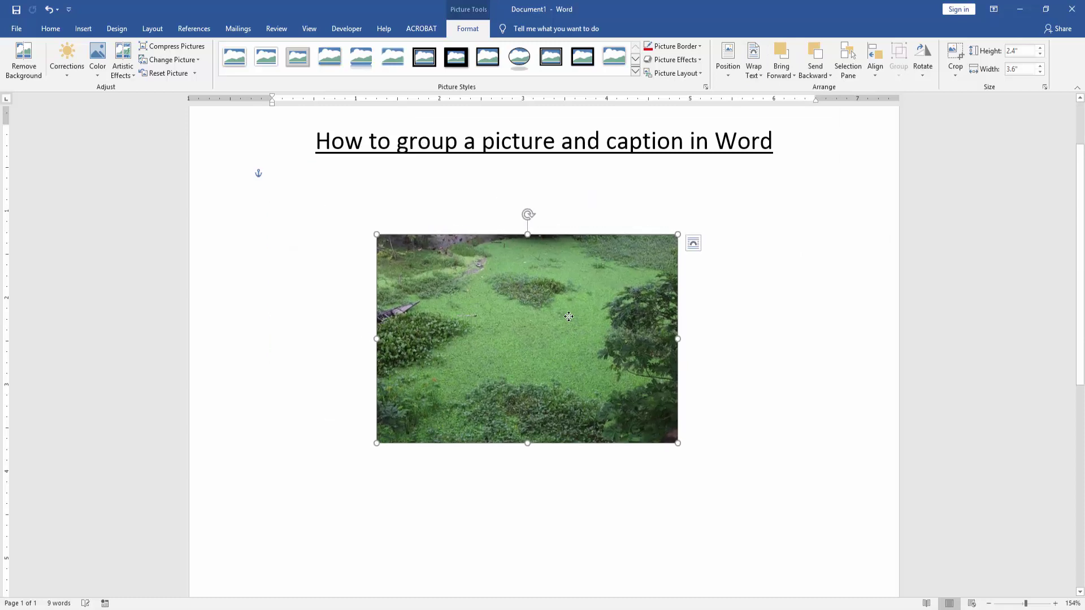
# Caption the photo 'Equation 1' plus the pasted title text, positioned below the picture.
pyautogui.click(192, 29)
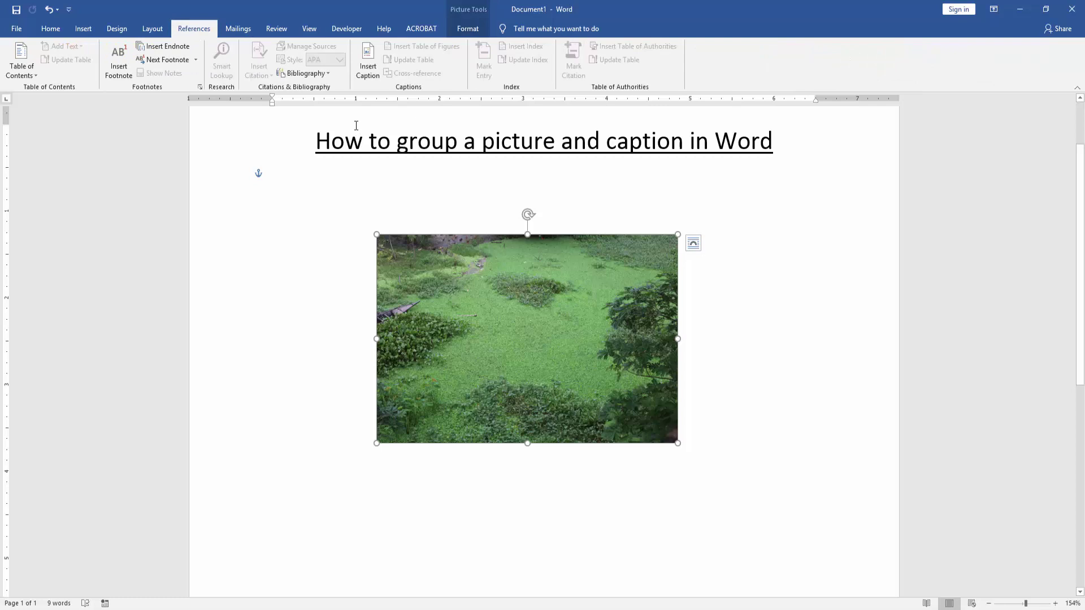
pyautogui.click(375, 67)
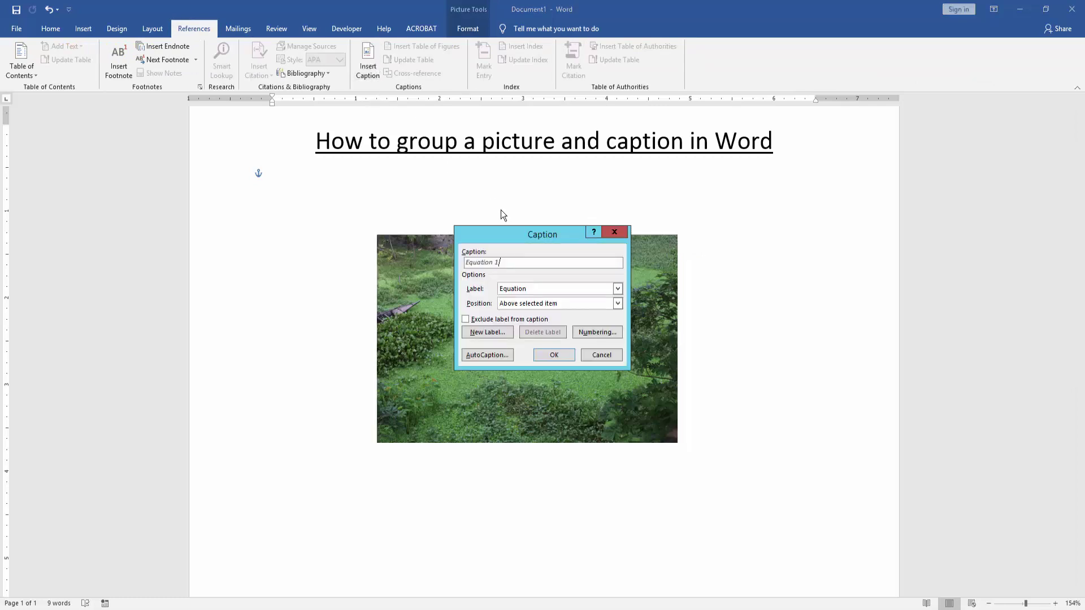
pyautogui.moveTo(518, 235); pyautogui.dragTo(517, 210)
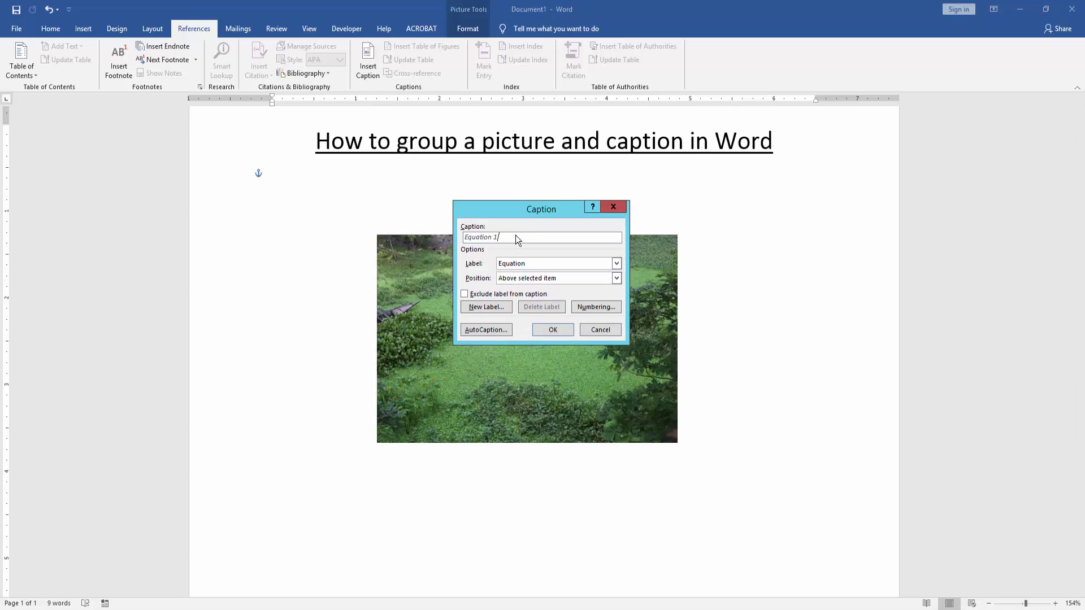
pyautogui.write('How to group a picture and caption in Word')
pyautogui.click(535, 279)
pyautogui.click(533, 294)
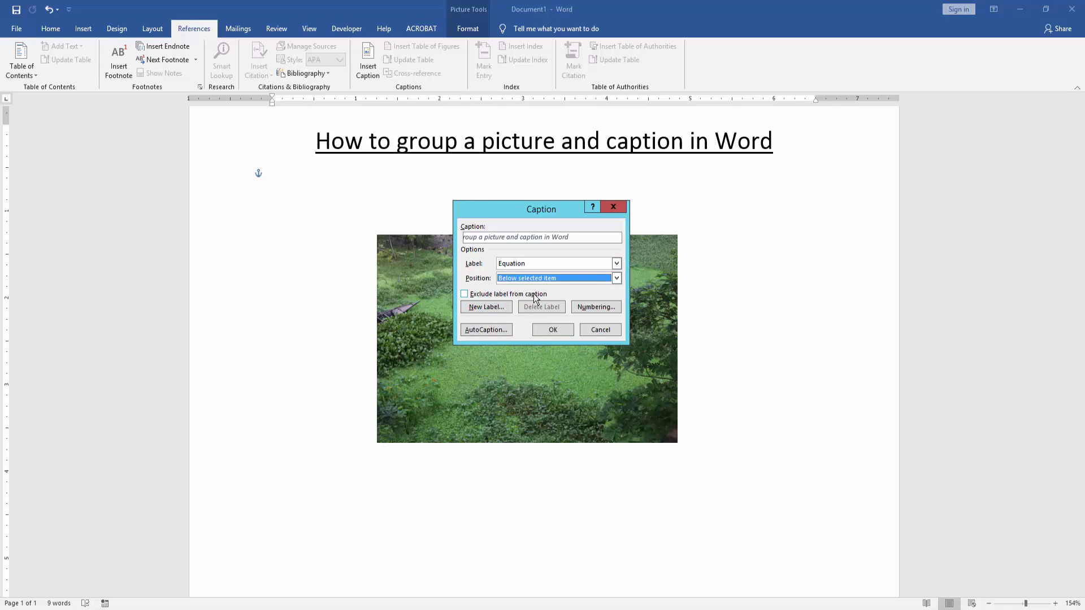
pyautogui.click(556, 279)
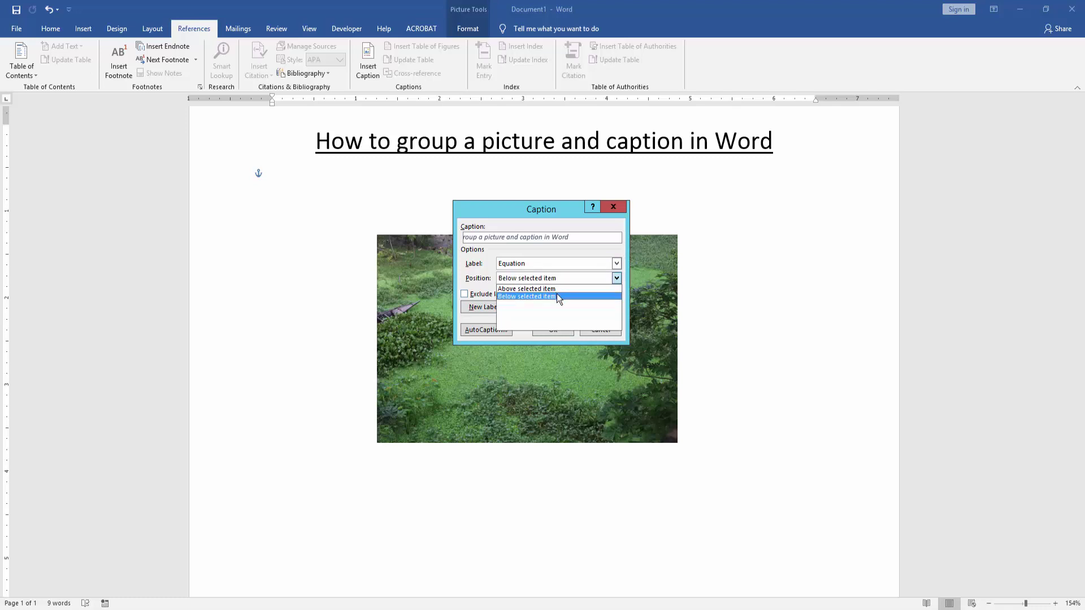
pyautogui.click(557, 293)
pyautogui.click(554, 334)
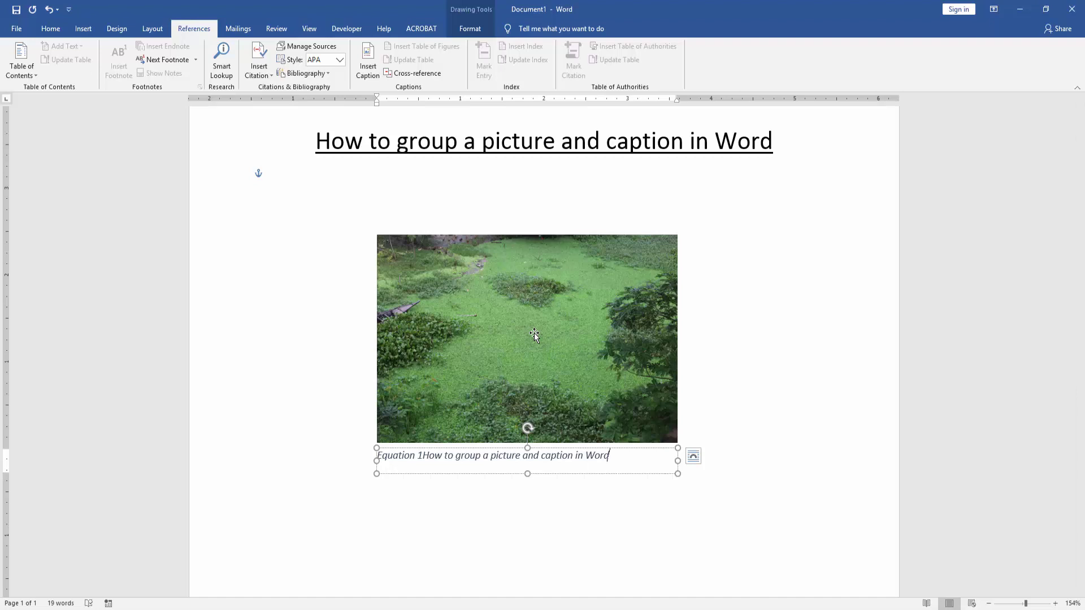
# Shift-click the pond photo to add it to the selected caption box.
pyautogui.keyDown('ctrl'); pyautogui.click(534, 334); pyautogui.keyUp('ctrl')
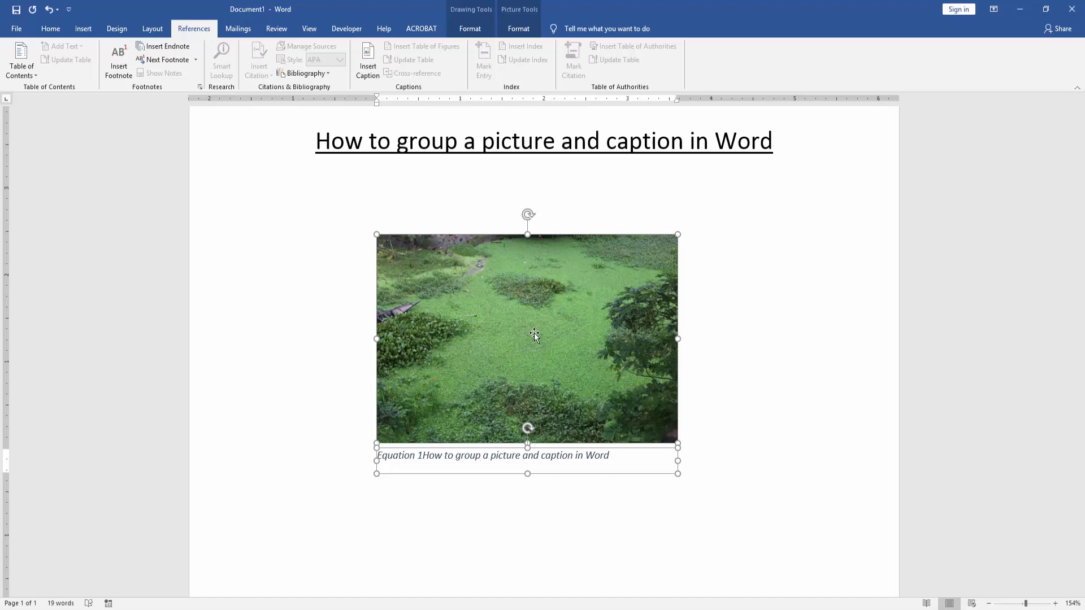
# Group the selected photo and caption with Group > Group, then reselect the group to check it.
pyautogui.click(471, 29)
pyautogui.click(902, 70)
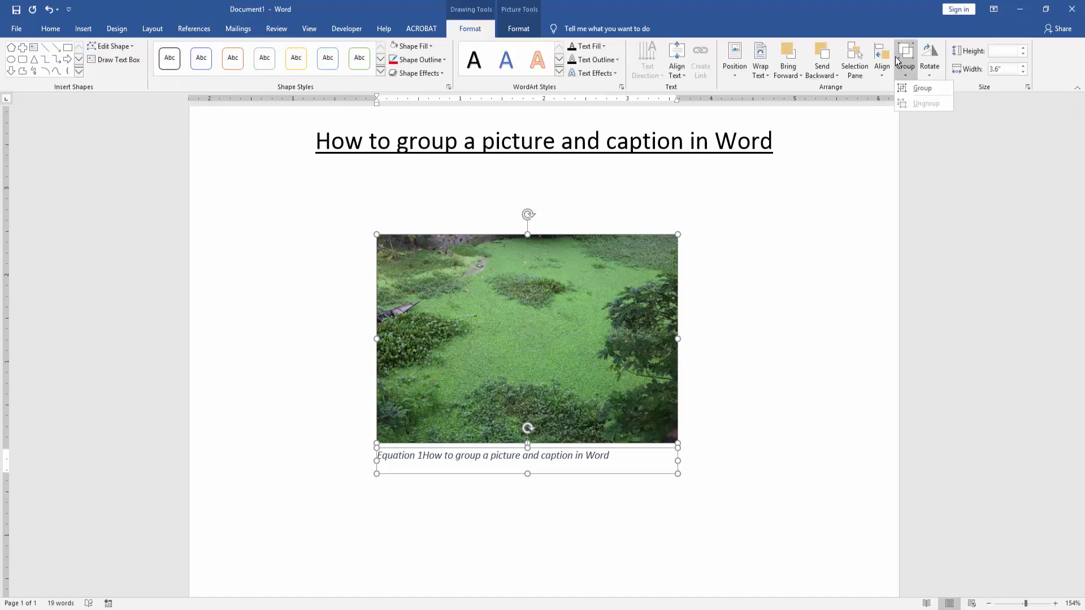
pyautogui.click(910, 89)
pyautogui.click(770, 291)
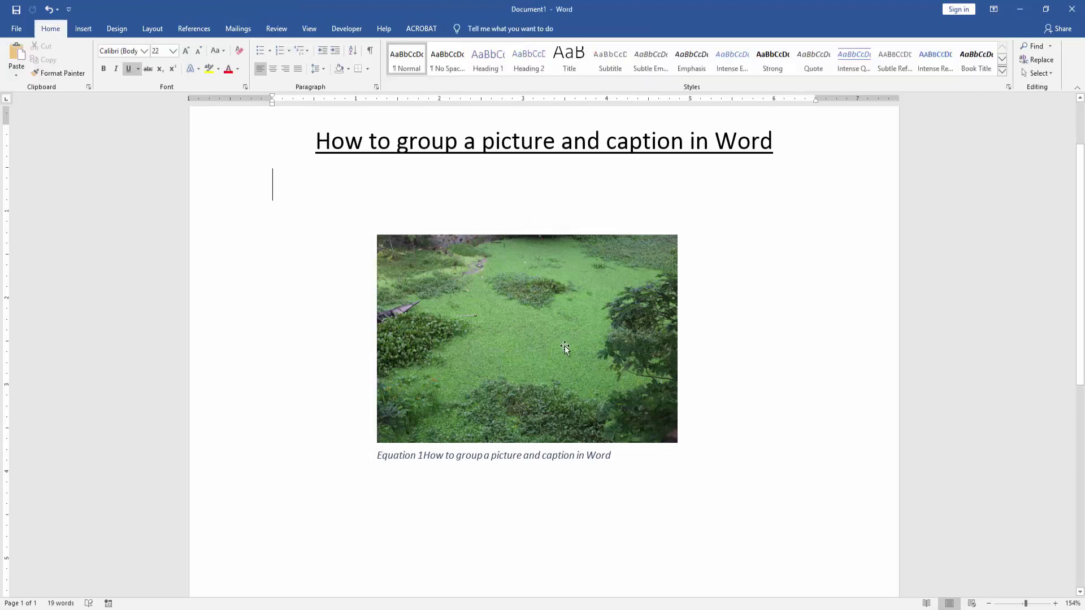
pyautogui.click(564, 346)
pyautogui.scroll(2, 564, 346)
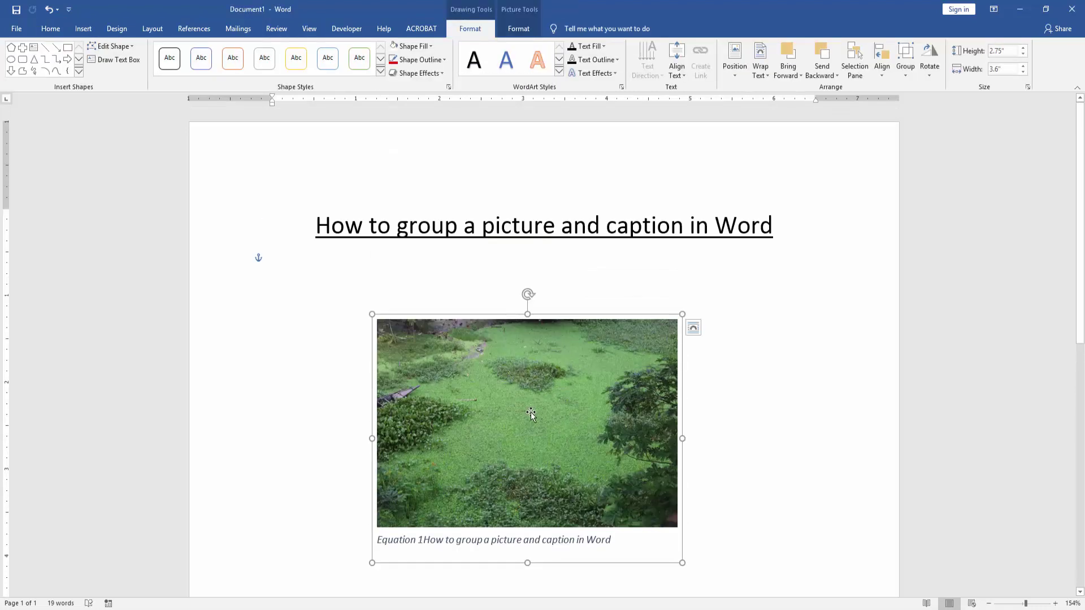